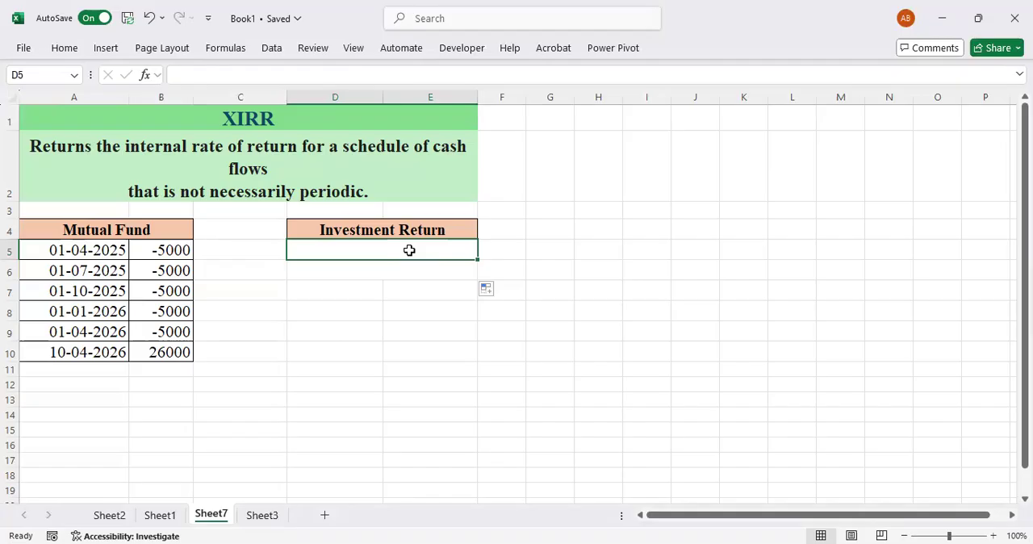
# Examine the payment dates and cash-flow amounts in the Mutual Fund table, comparing the -5000 investments with the final amount.
pyautogui.press('Left')
pyautogui.press('Left')
pyautogui.press('Left')
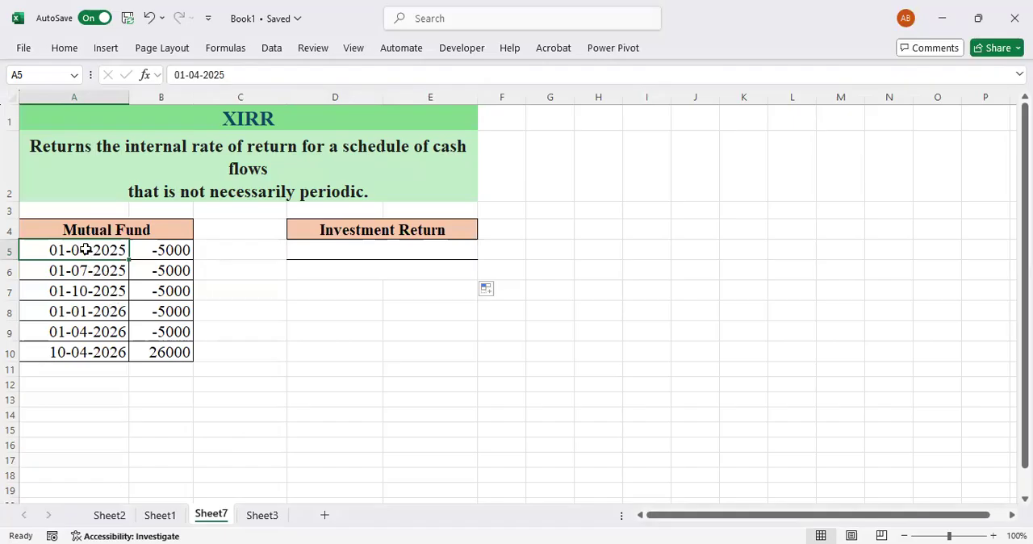
pyautogui.click(183, 251)
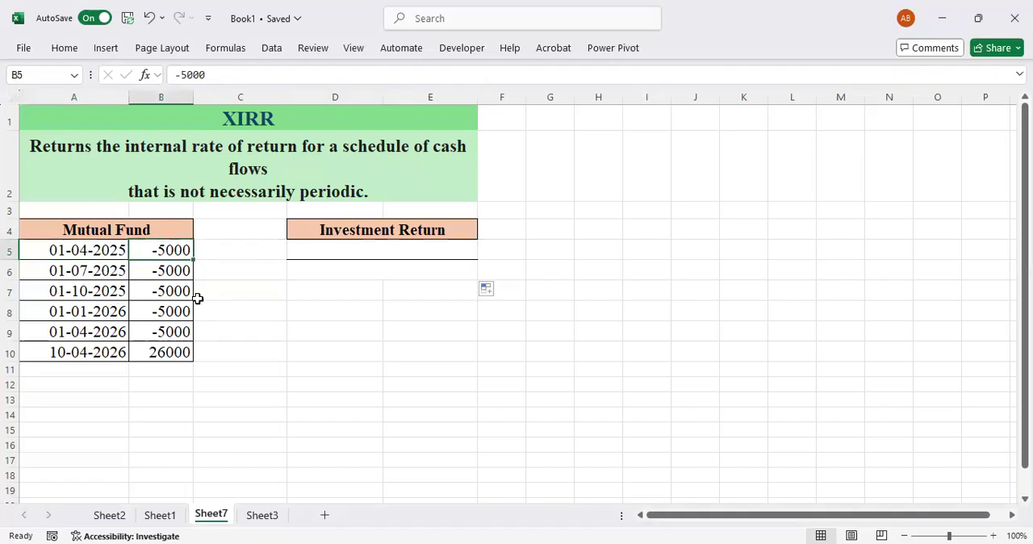
pyautogui.click(188, 275)
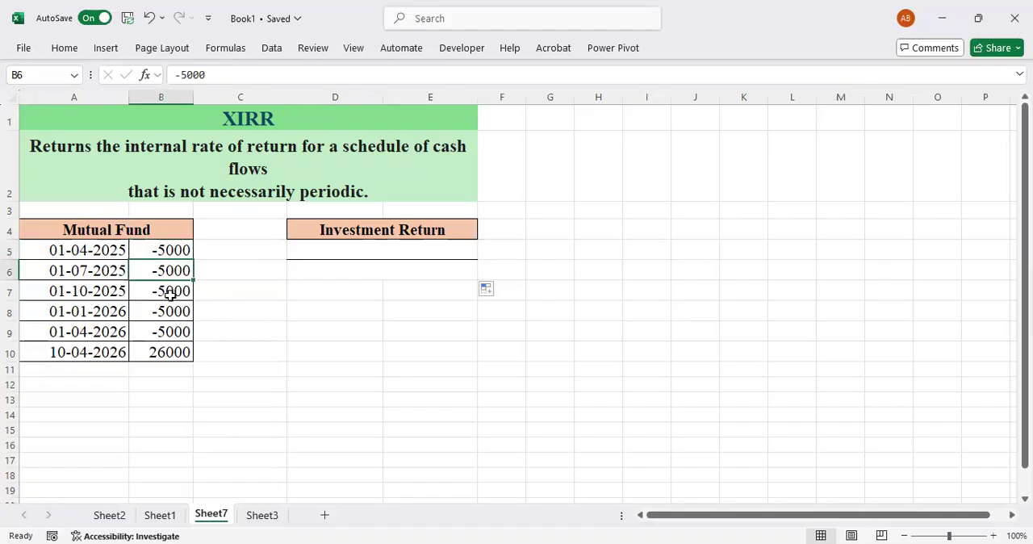
pyautogui.click(170, 293)
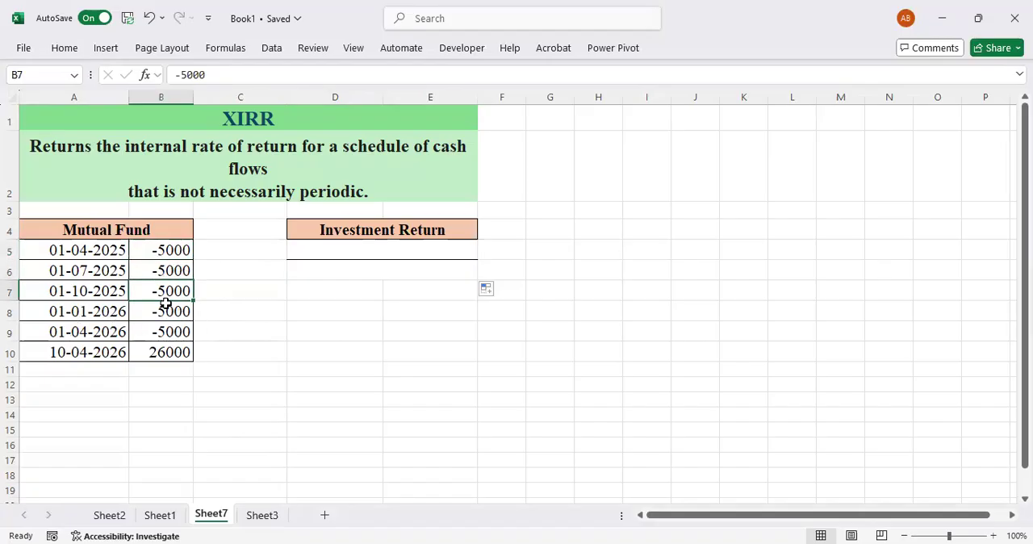
pyautogui.click(97, 250)
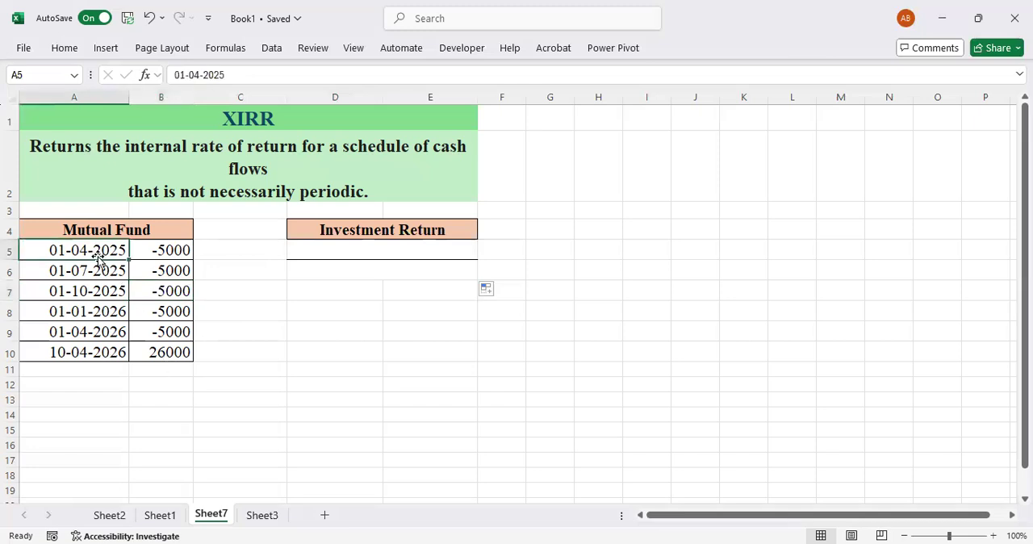
pyautogui.click(92, 270)
pyautogui.click(85, 290)
pyautogui.click(84, 311)
pyautogui.click(91, 328)
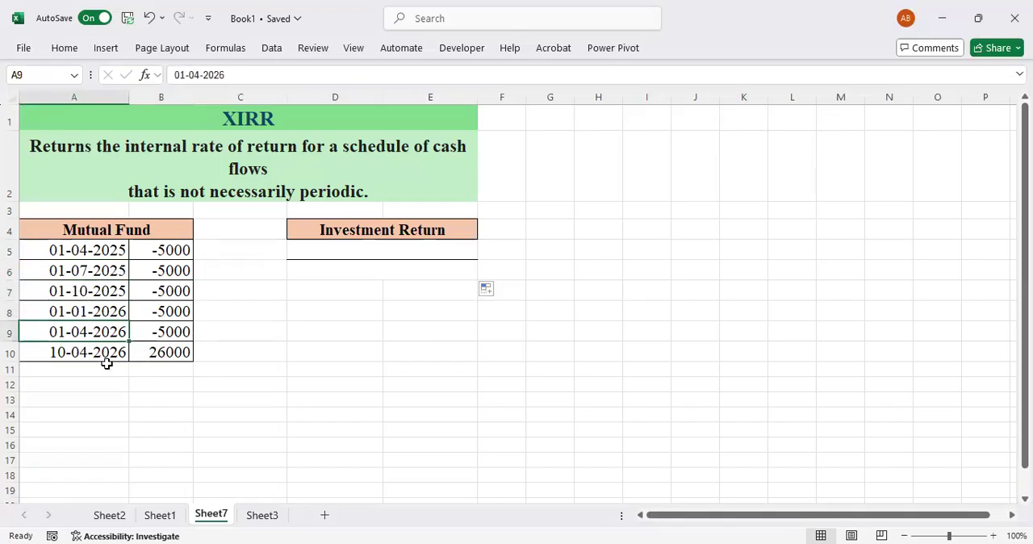
pyautogui.click(89, 350)
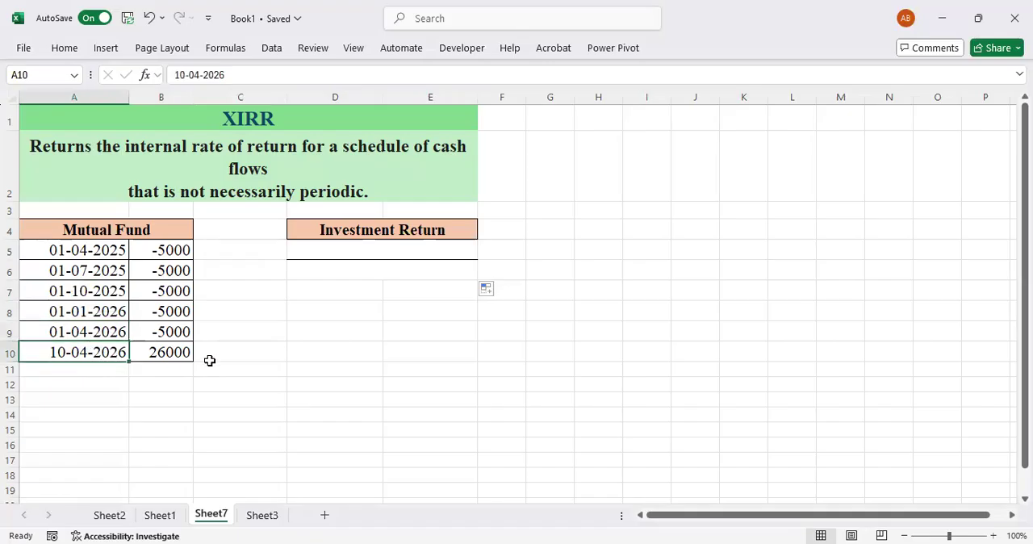
pyautogui.click(170, 351)
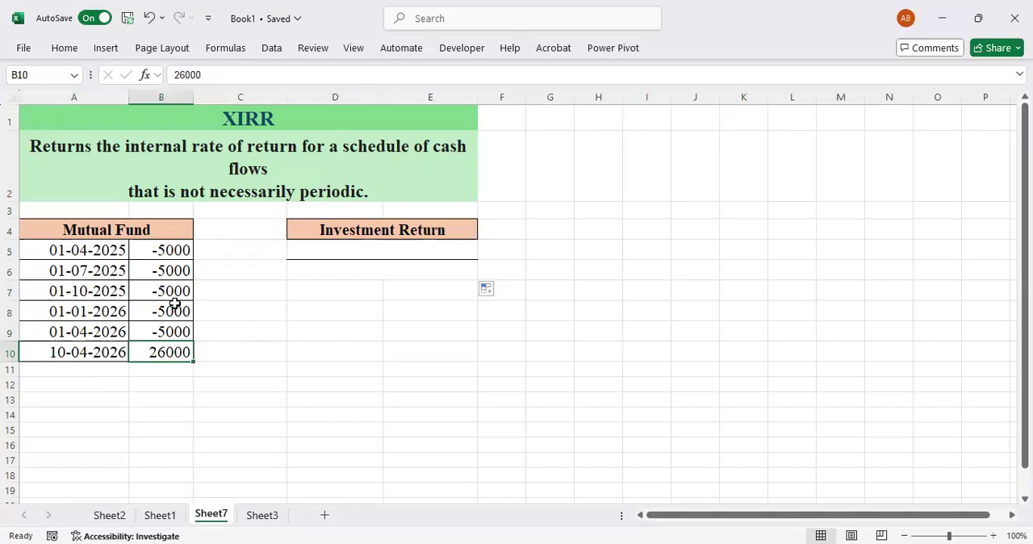
pyautogui.click(169, 249)
pyautogui.moveTo(164, 291); pyautogui.dragTo(162, 331)
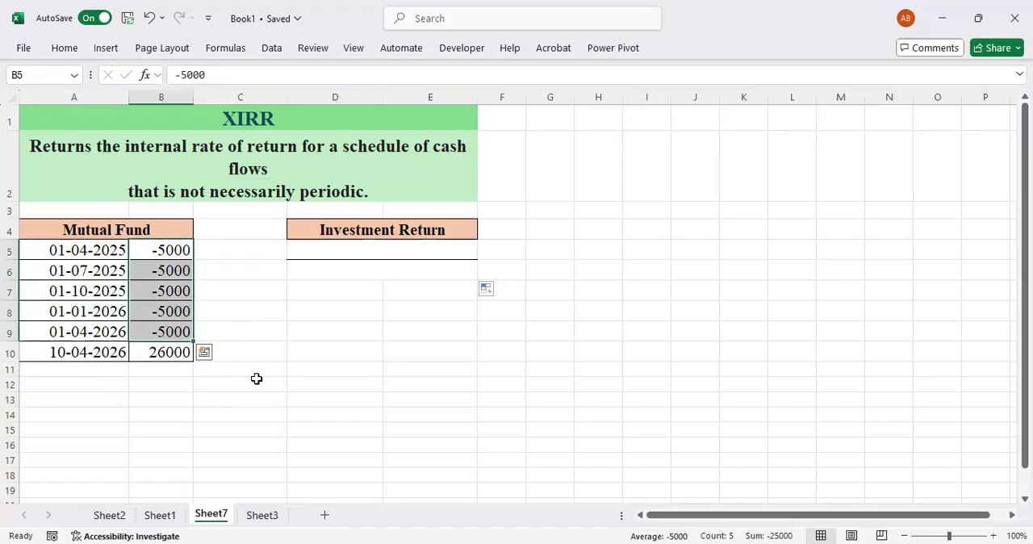
pyautogui.click(163, 353)
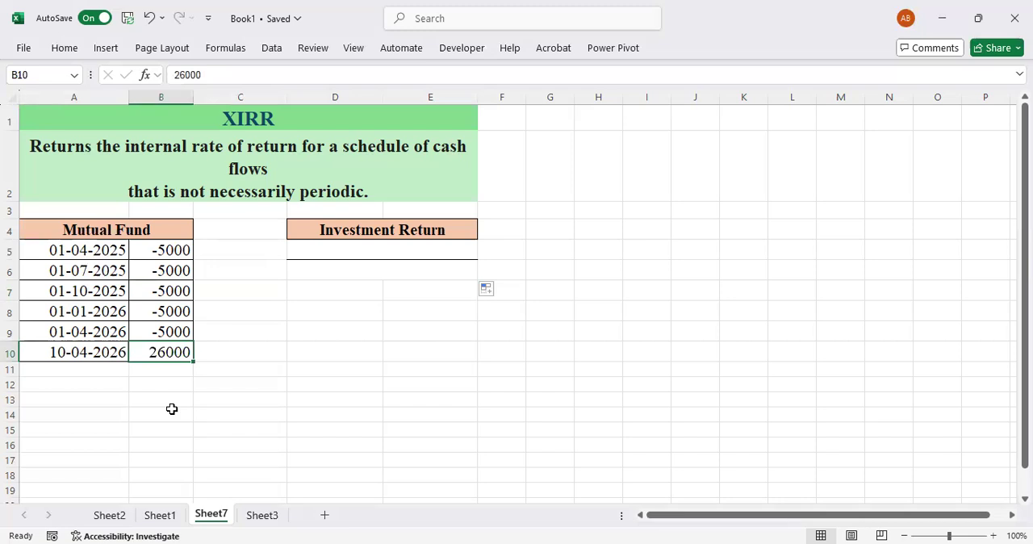
pyautogui.moveTo(167, 252); pyautogui.dragTo(164, 326)
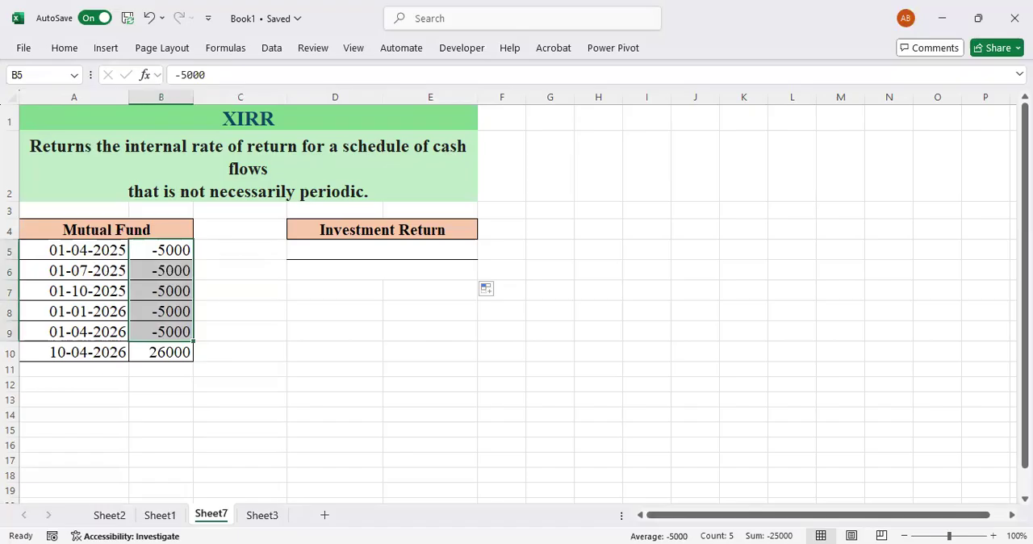
pyautogui.click(161, 353)
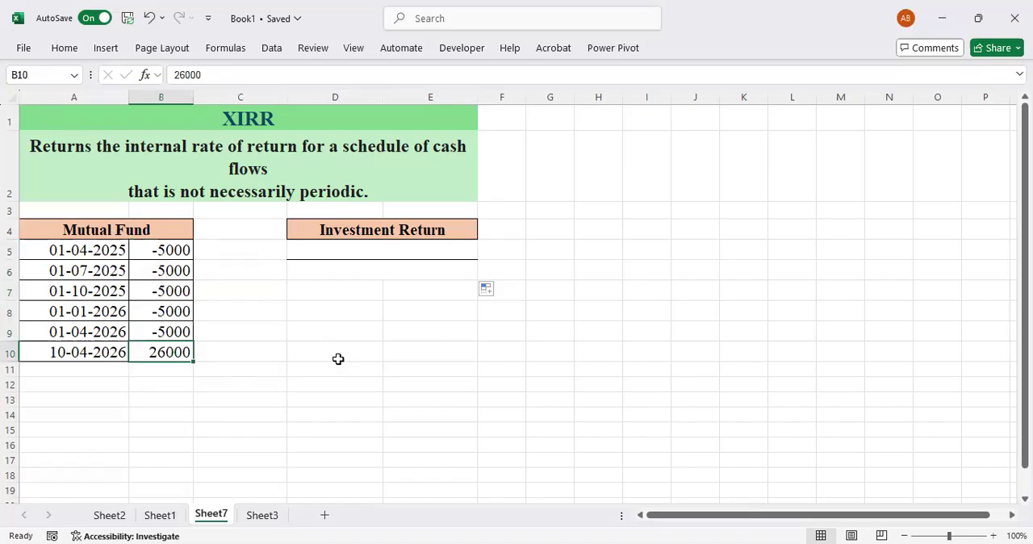
# Start an XIRR formula in cell D5 under Investment Return and bring up its function arguments.
pyautogui.click(364, 252)
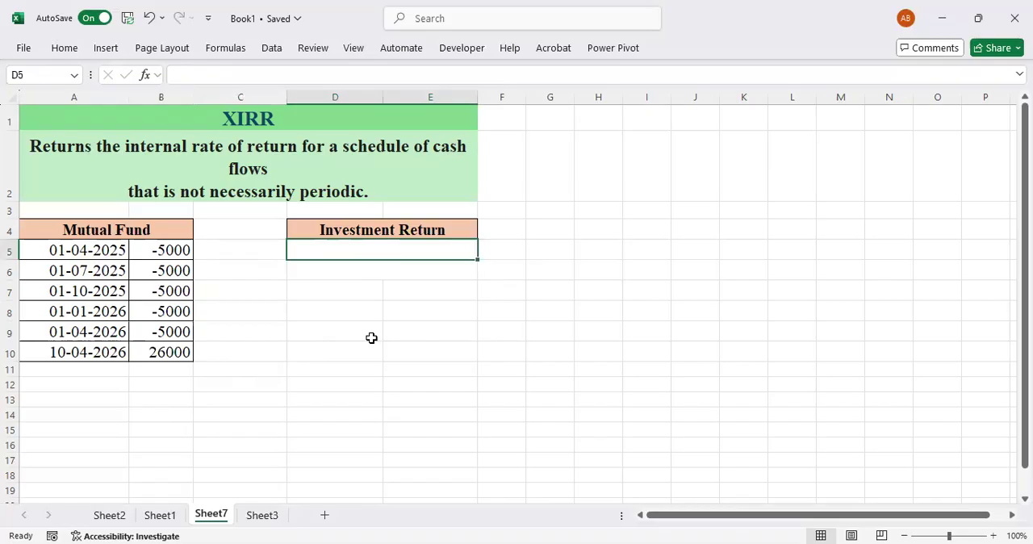
pyautogui.write('=x')
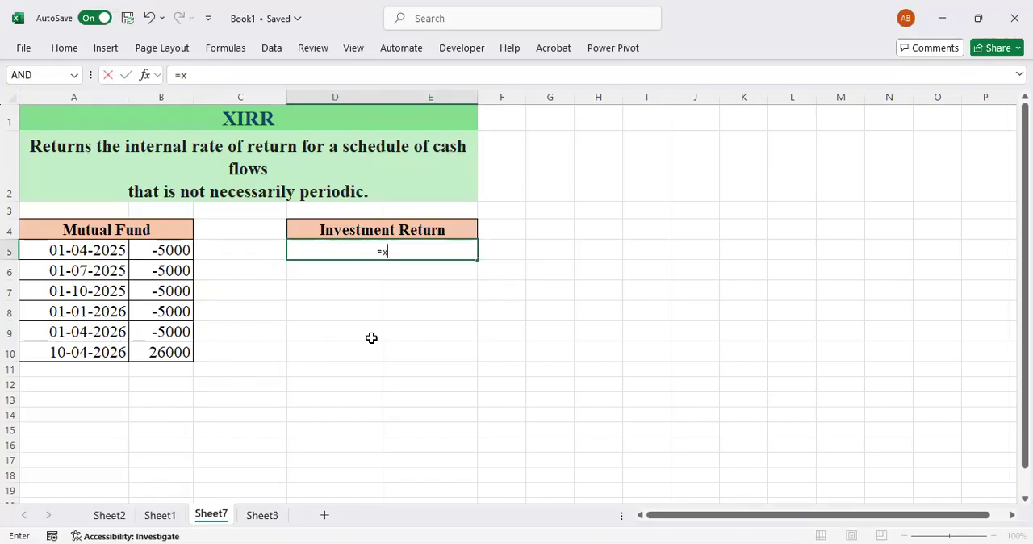
pyautogui.write('irr')
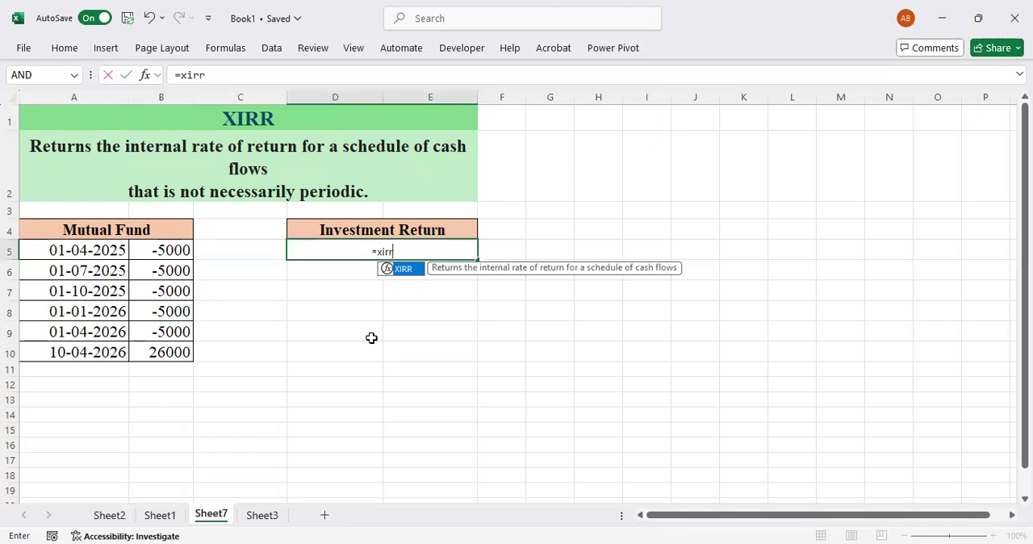
pyautogui.write('(')
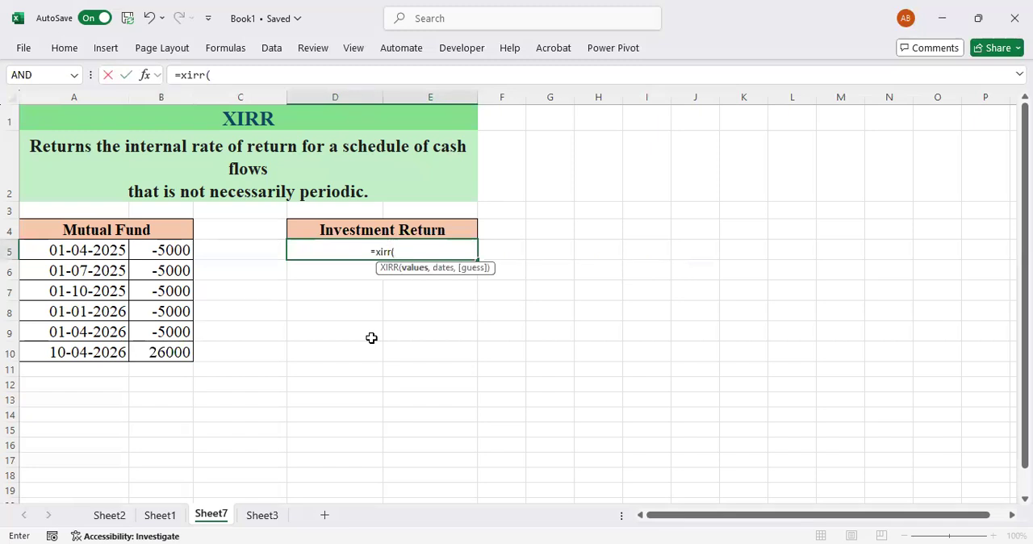
pyautogui.press('F2')
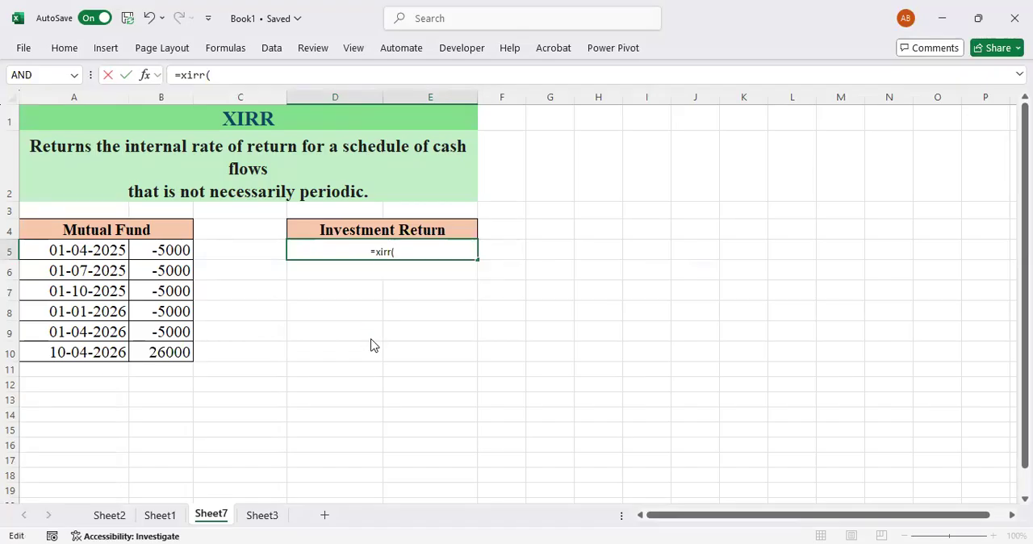
pyautogui.hotkey('ctrl', 'a')
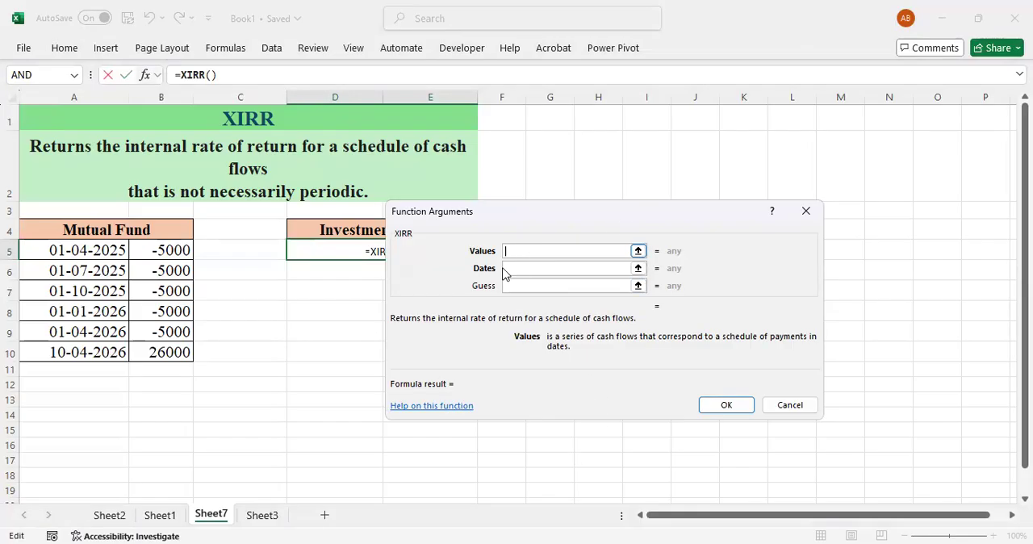
# Complete the XIRR formula with B5:B10 as the values and A5:A10 as the dates.
pyautogui.click(171, 251)
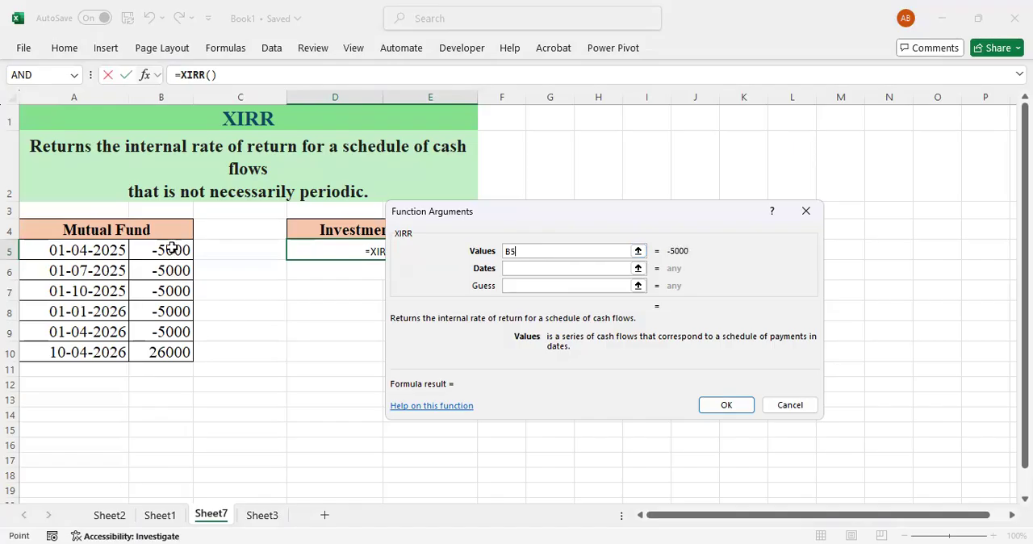
pyautogui.keyDown('shift'); pyautogui.click(162, 352); pyautogui.keyUp('shift')
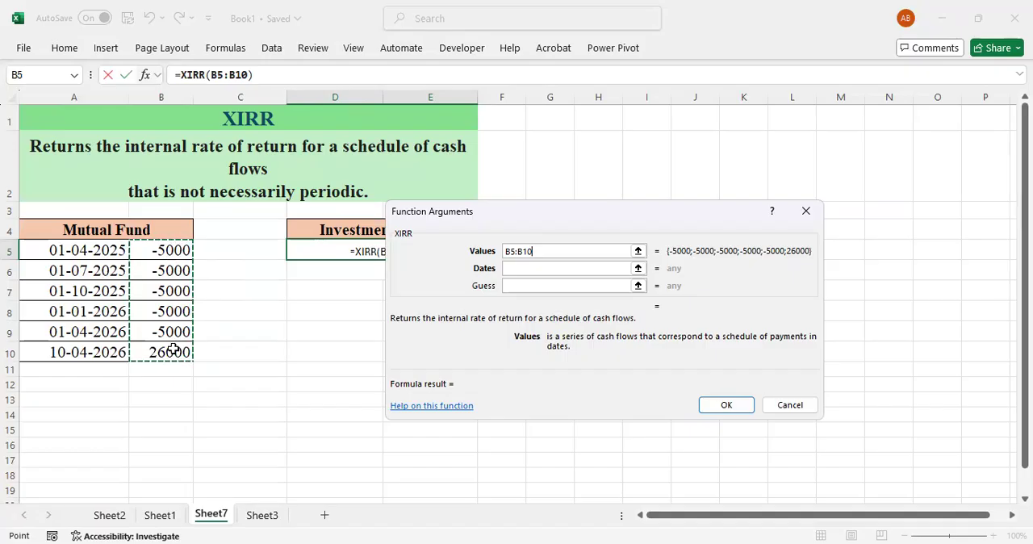
pyautogui.click(523, 269)
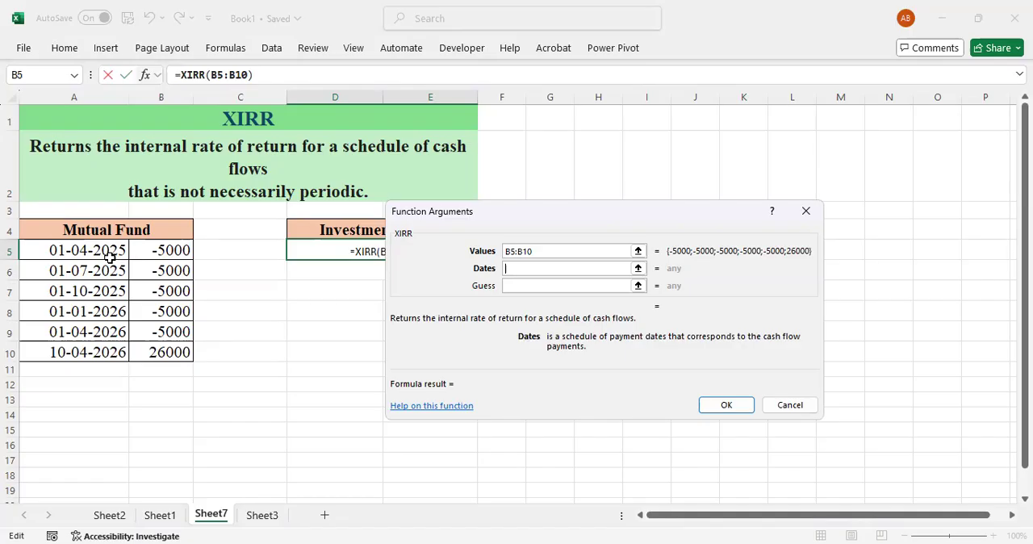
pyautogui.click(68, 249)
pyautogui.moveTo(67, 337); pyautogui.dragTo(65, 353)
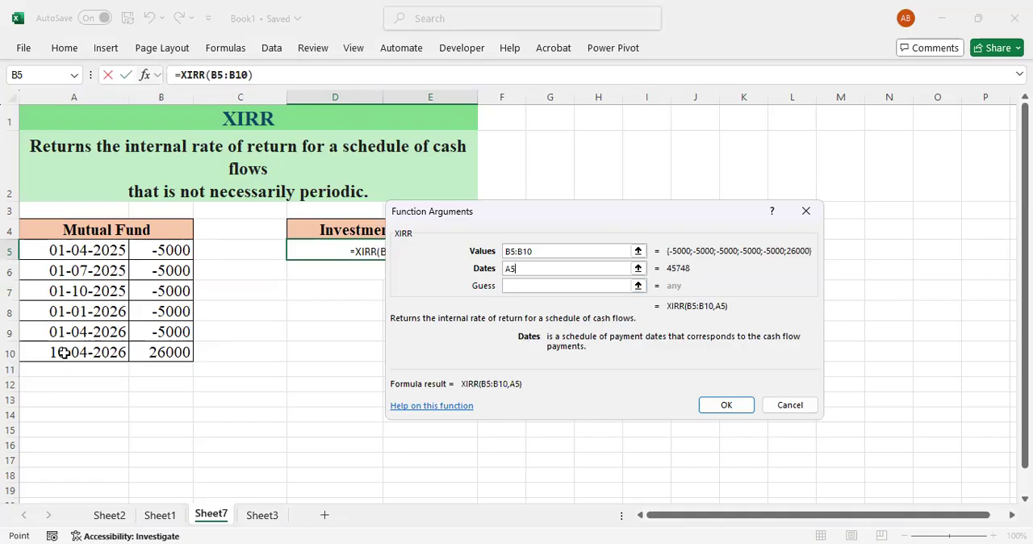
pyautogui.click(691, 407)
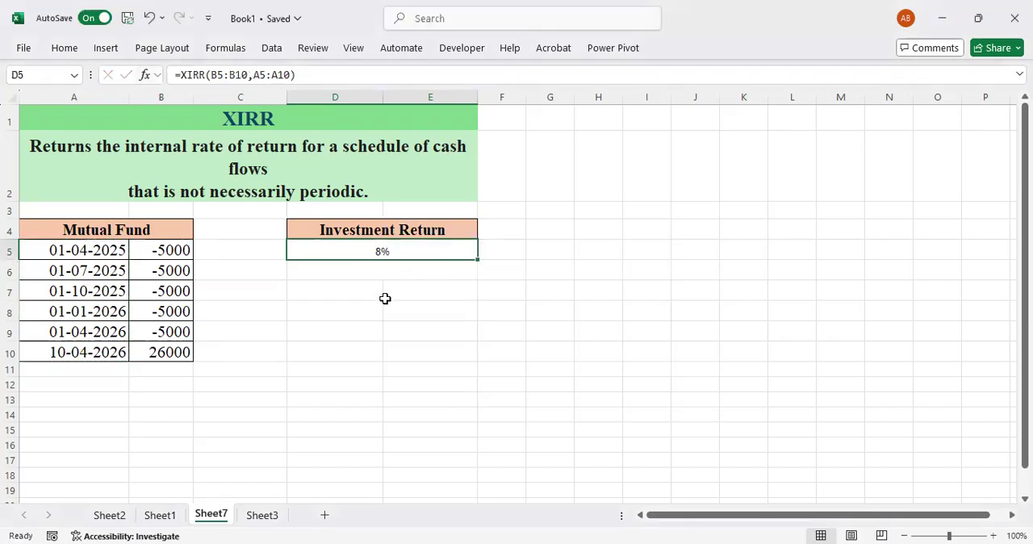
# Remove the arguments from the XIRR formula in D5 and reopen the function arguments for it.
pyautogui.click(993, 534)
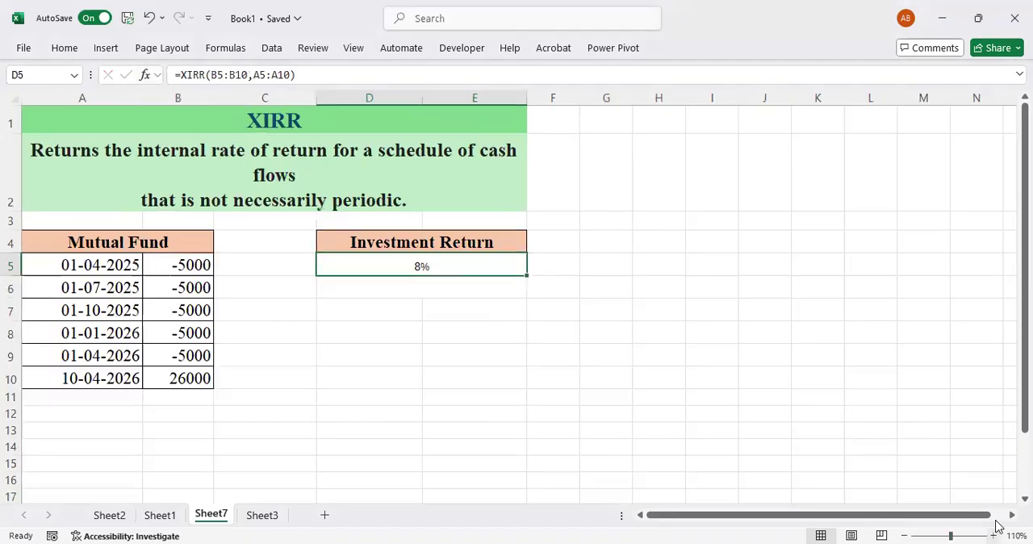
pyautogui.click(994, 534)
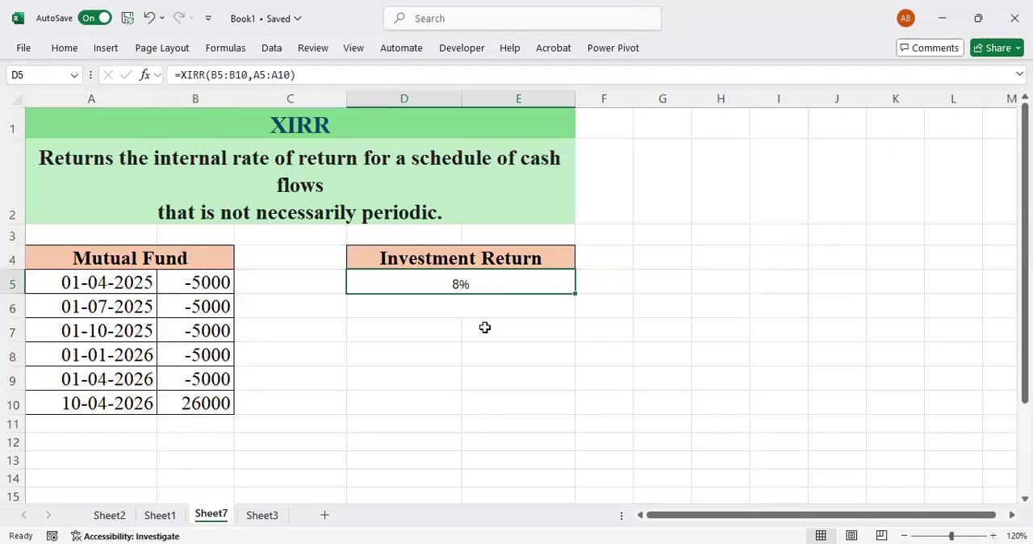
pyautogui.press('F2')
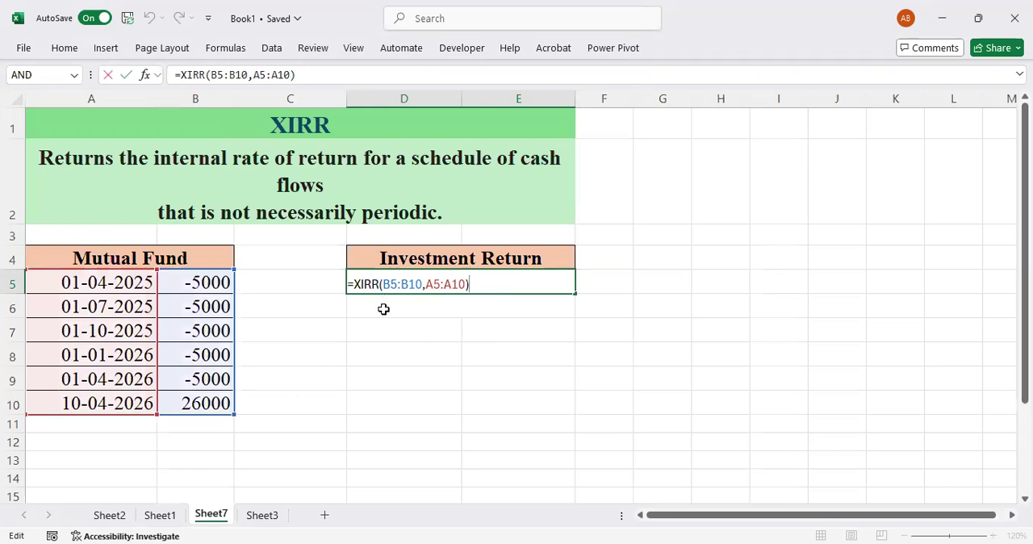
pyautogui.press('BackSpace')
pyautogui.press('BackSpace')
pyautogui.press('BackSpace')
pyautogui.press('BackSpace')
pyautogui.press('BackSpace')
pyautogui.press('BackSpace')
pyautogui.press('BackSpace')
pyautogui.press('BackSpace')
pyautogui.press('BackSpace')
pyautogui.press('BackSpace')
pyautogui.press('BackSpace')
pyautogui.press('BackSpace')
pyautogui.press('BackSpace')
pyautogui.press('BackSpace')
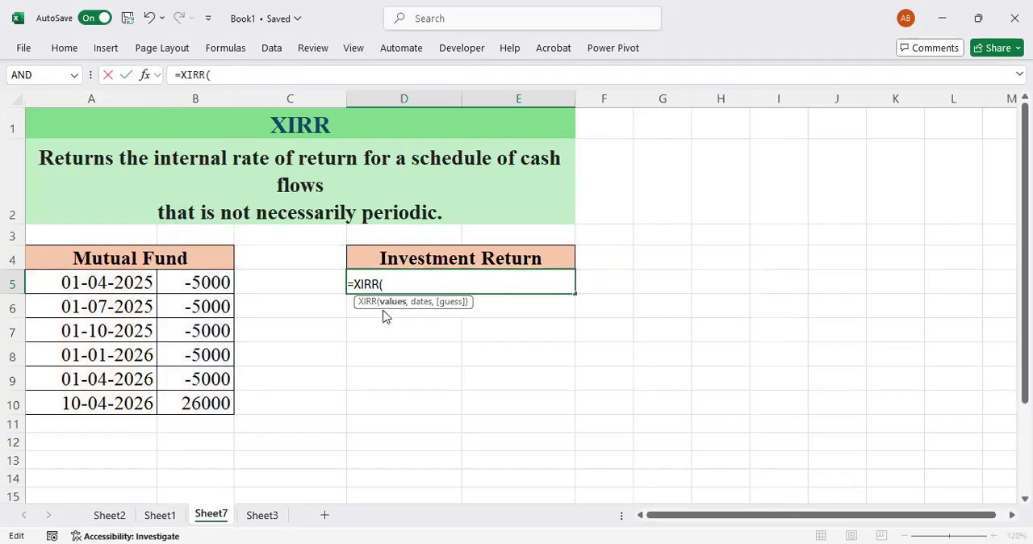
pyautogui.hotkey('shift', 'F3')
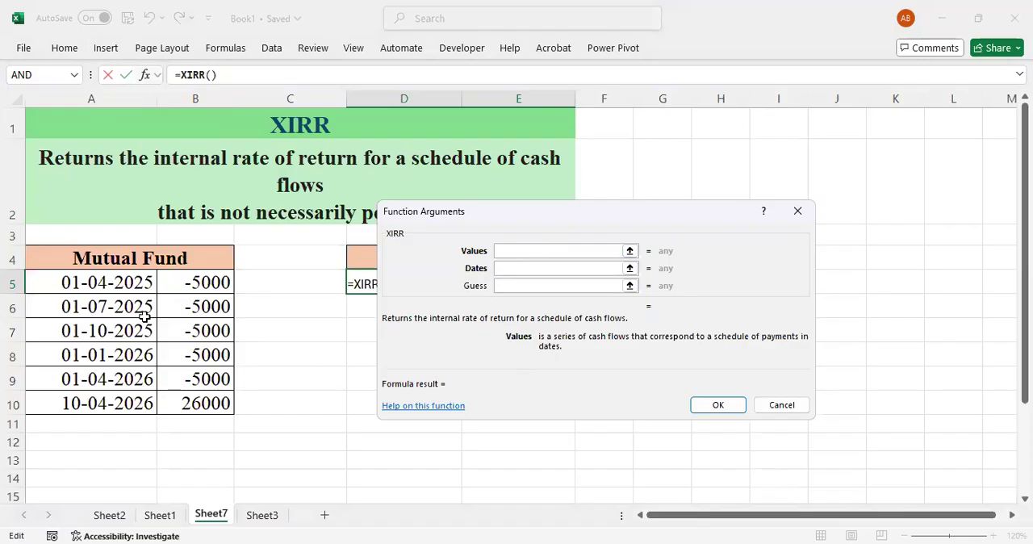
# Re-enter the XIRR arguments in D5, using cash flows B5:B10 as values and A5:A10 as dates.
pyautogui.click(174, 283)
pyautogui.moveTo(174, 284); pyautogui.dragTo(176, 394)
pyautogui.click(514, 267)
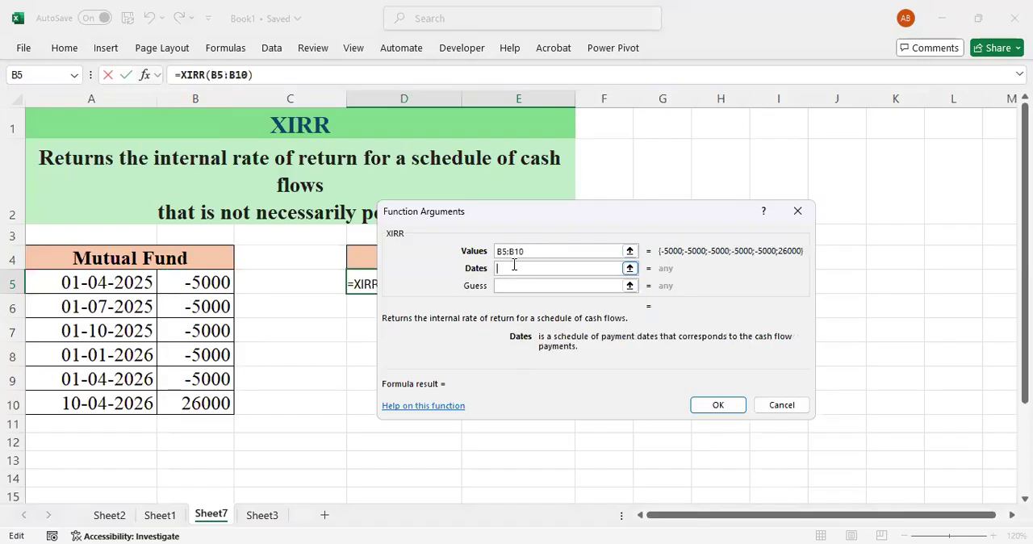
pyautogui.click(134, 283)
pyautogui.moveTo(134, 283); pyautogui.dragTo(125, 396)
pyautogui.click(693, 405)
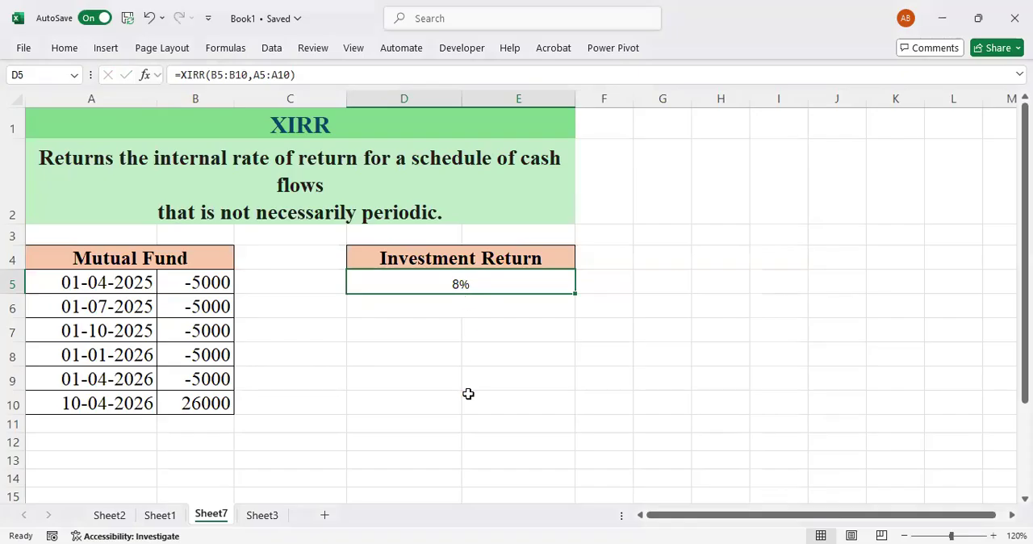